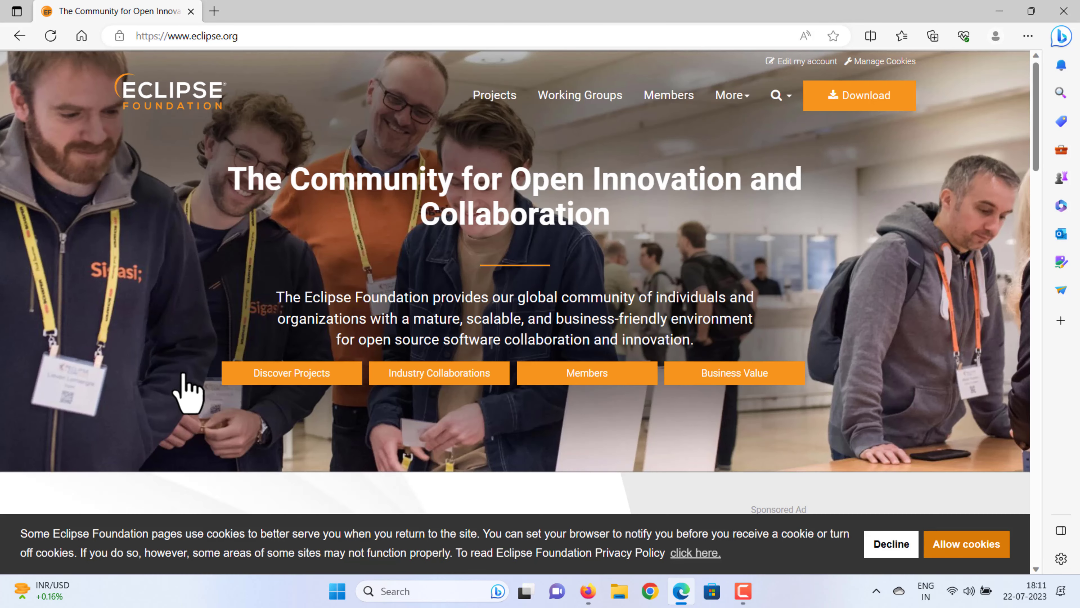
Download the Eclipse IDE 2023-06 x86_64 installer from the Eclipse Foundation site, run the downloaded file and close the browser.
{"action": "left_click", "coordinate": [864, 107]}
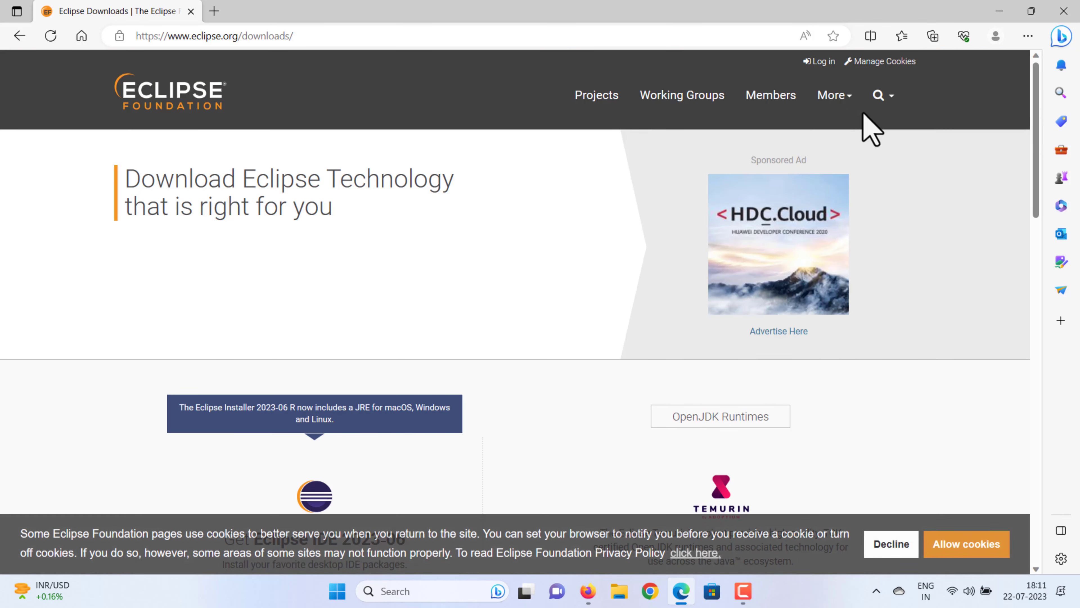
{"action": "scroll", "coordinate": [964, 343], "scroll_direction": "down", "scroll_amount": 5}
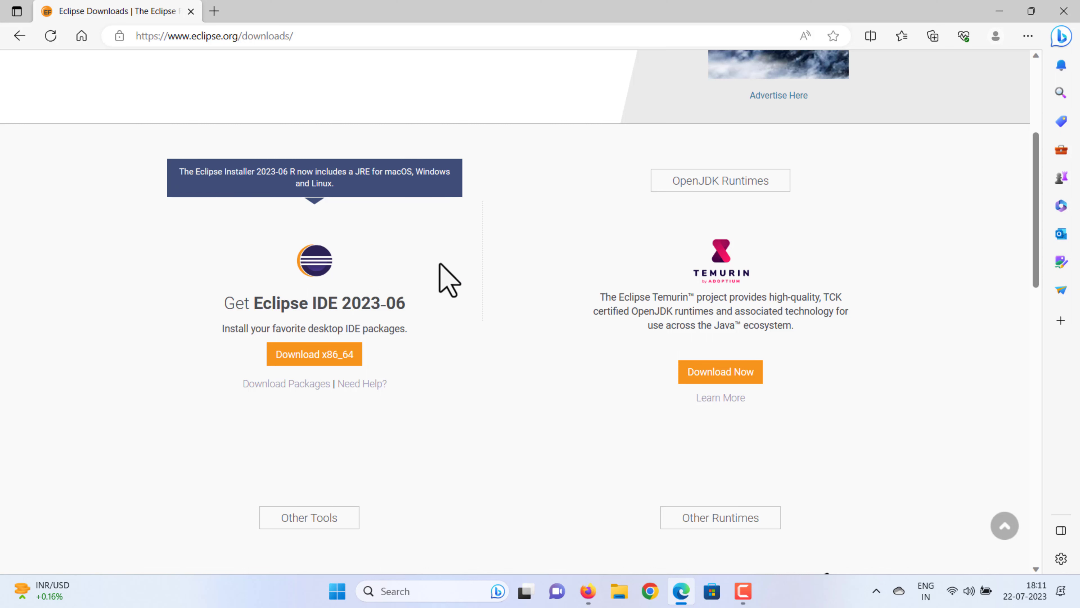
{"action": "left_click", "coordinate": [315, 360]}
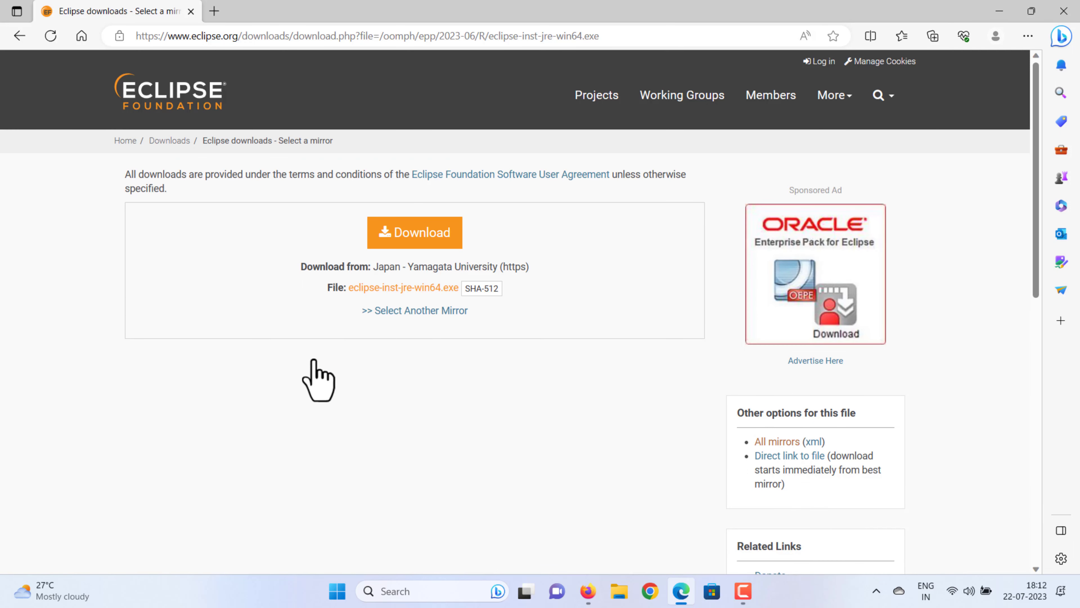
{"action": "left_click", "coordinate": [421, 235]}
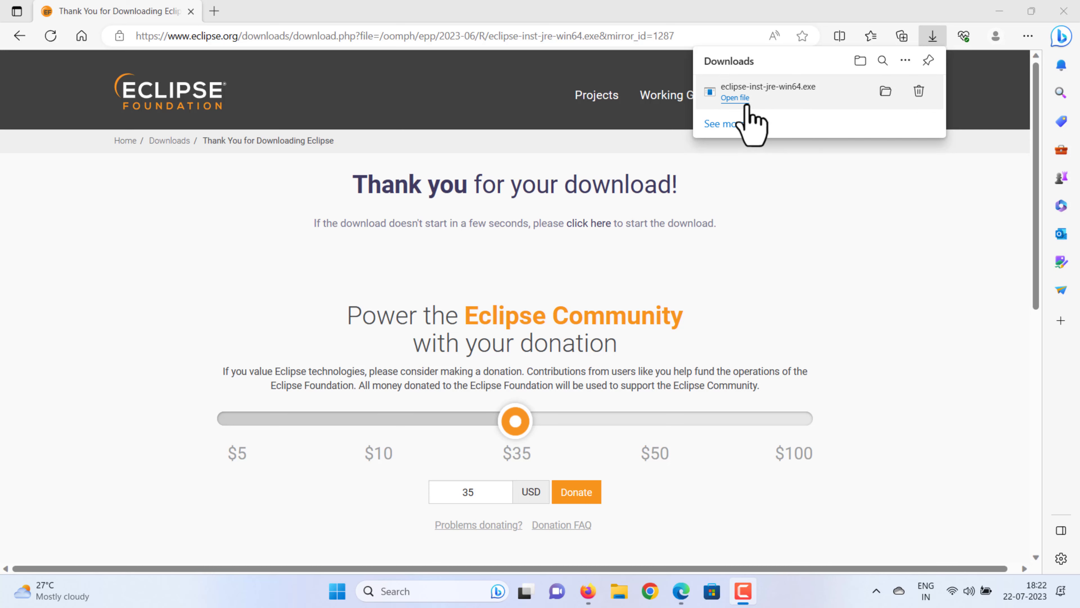
{"action": "left_click", "coordinate": [739, 101]}
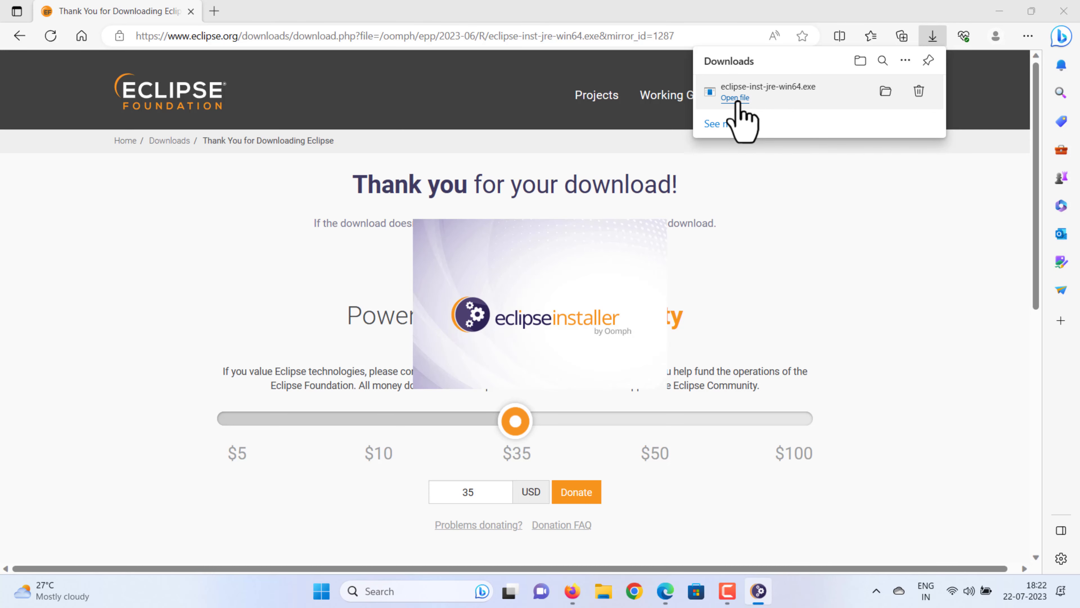
{"action": "left_click", "coordinate": [1064, 12]}
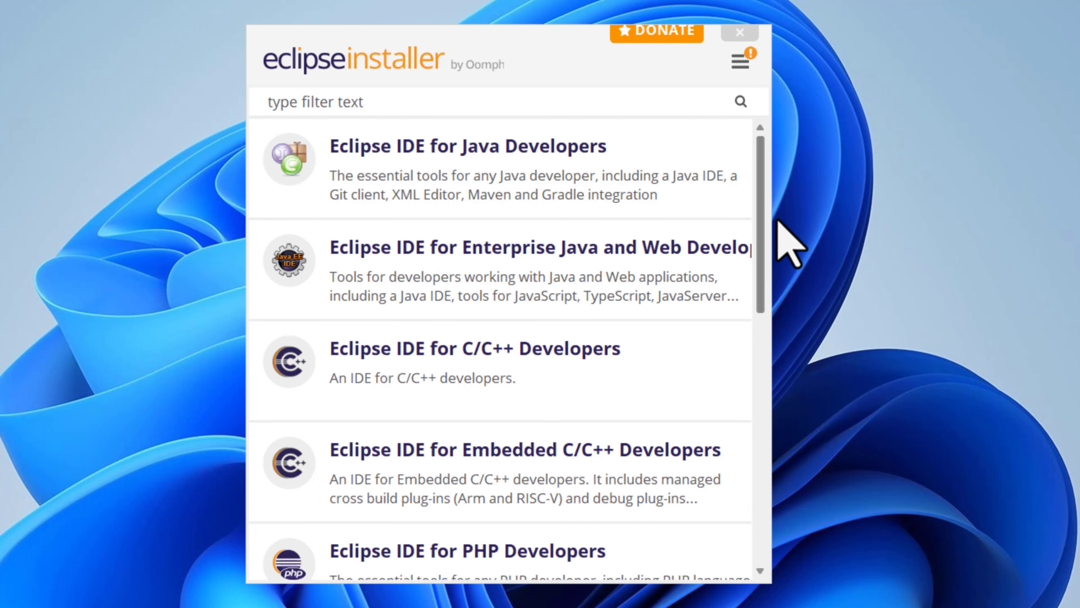
Install Eclipse IDE for Java Developers with the proposed Java VM, folder and shortcut settings, accepting the Eclipse Foundation Software User Agreement.
{"action": "scroll", "coordinate": [761, 239], "scroll_direction": "down", "scroll_amount": 1}
{"action": "left_click_drag", "start_coordinate": [761, 239], "coordinate": [762, 289]}
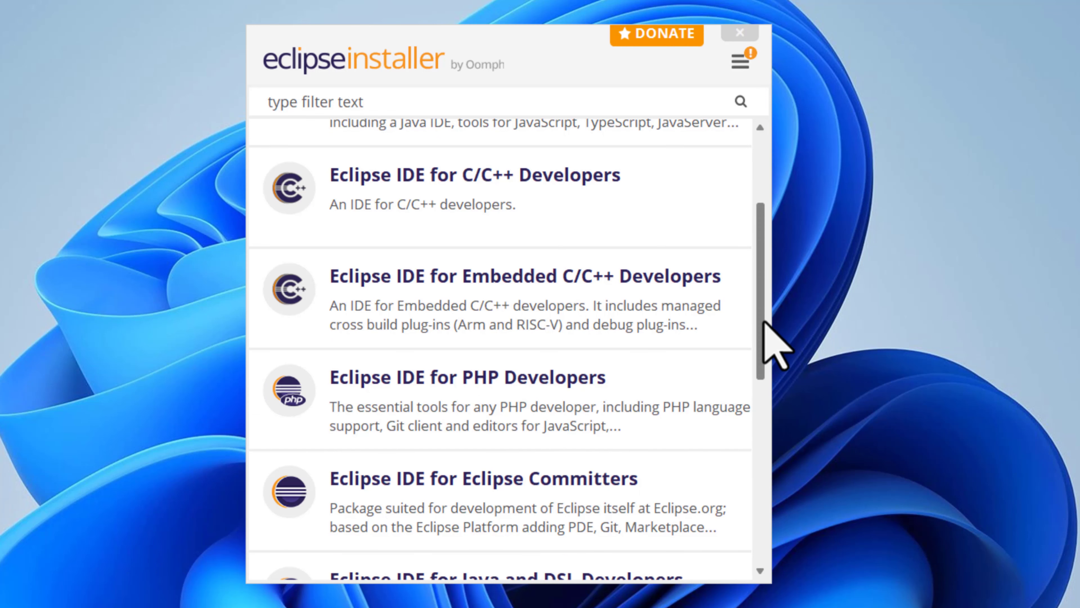
{"action": "left_click_drag", "start_coordinate": [763, 321], "coordinate": [765, 227]}
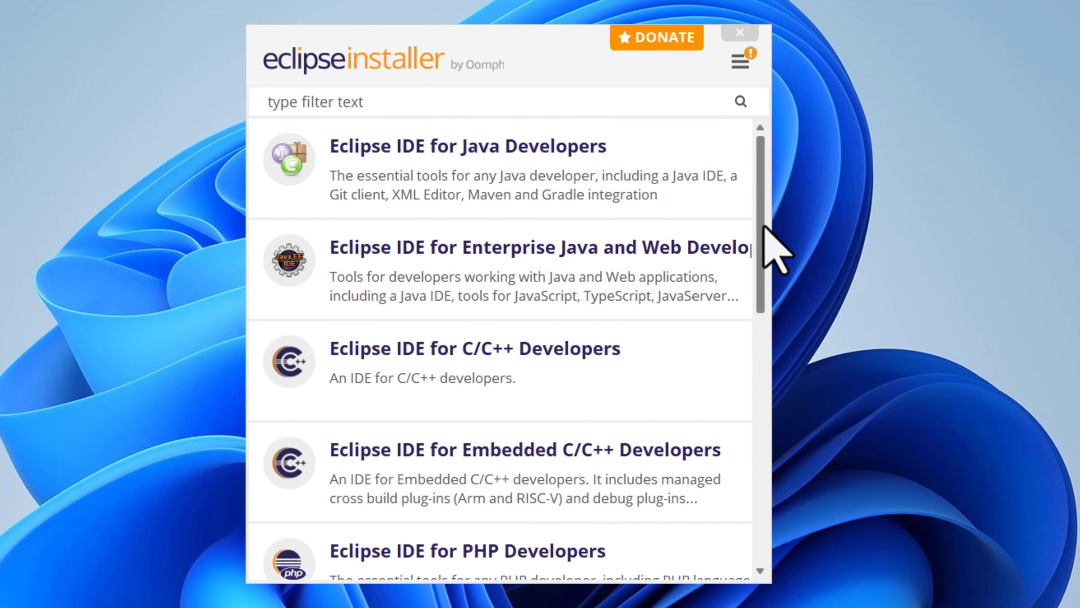
{"action": "left_click", "coordinate": [492, 168]}
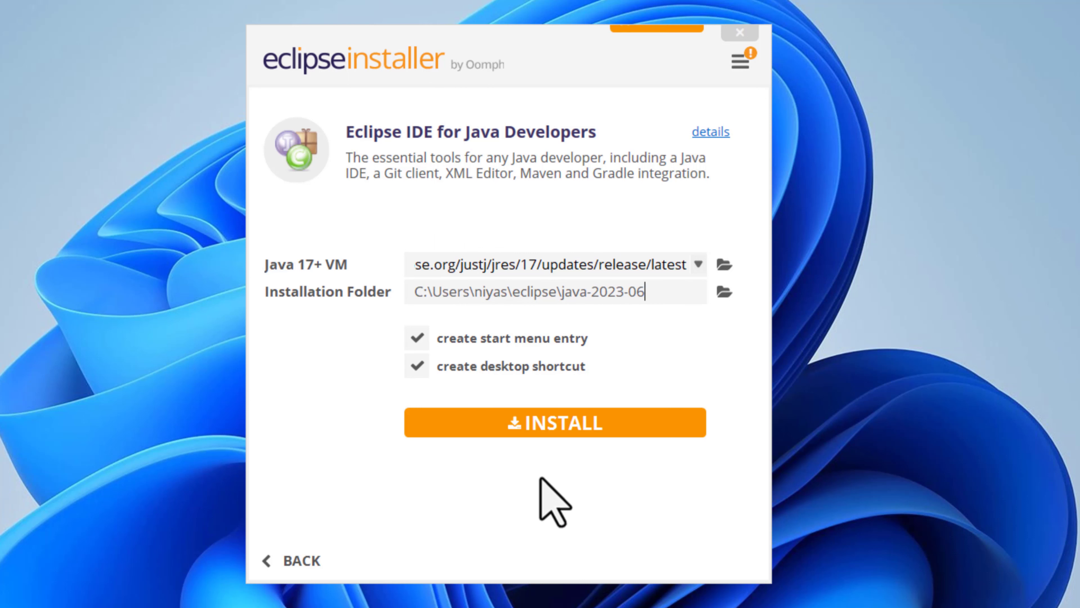
{"action": "left_click", "coordinate": [565, 429]}
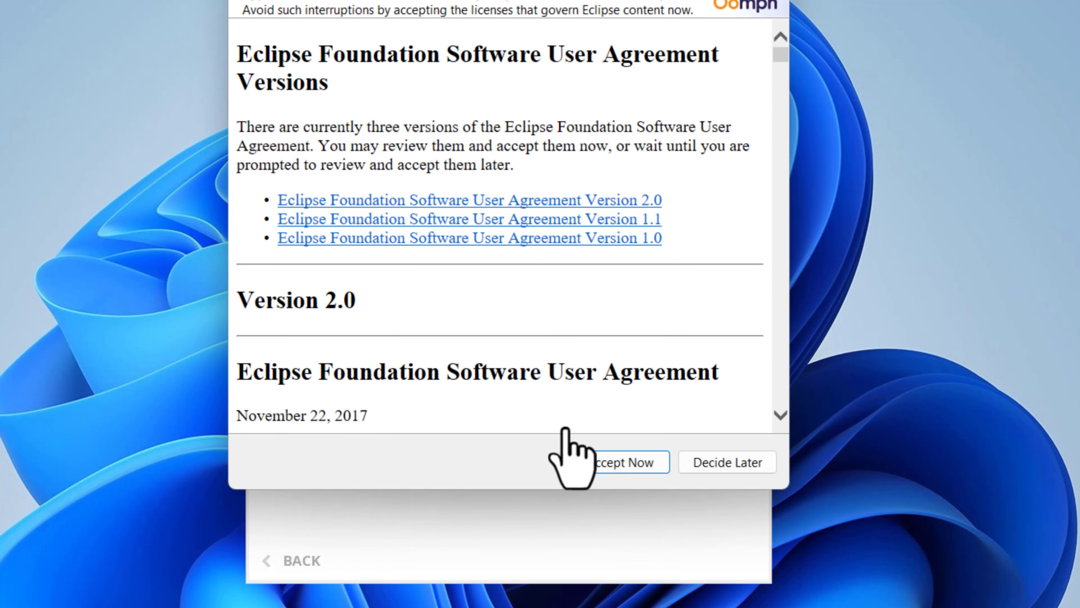
{"action": "left_click", "coordinate": [624, 463]}
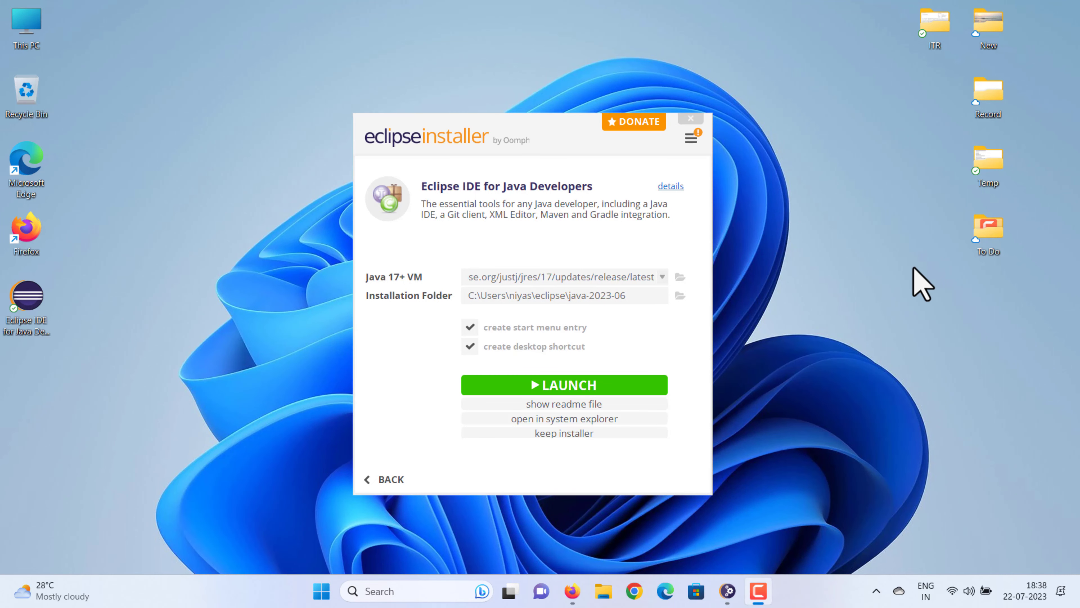
Launch the installed Eclipse IDE with the proposed eclipse-workspace directory as the permanent default workspace, and maximize its window.
{"action": "left_click", "coordinate": [519, 385]}
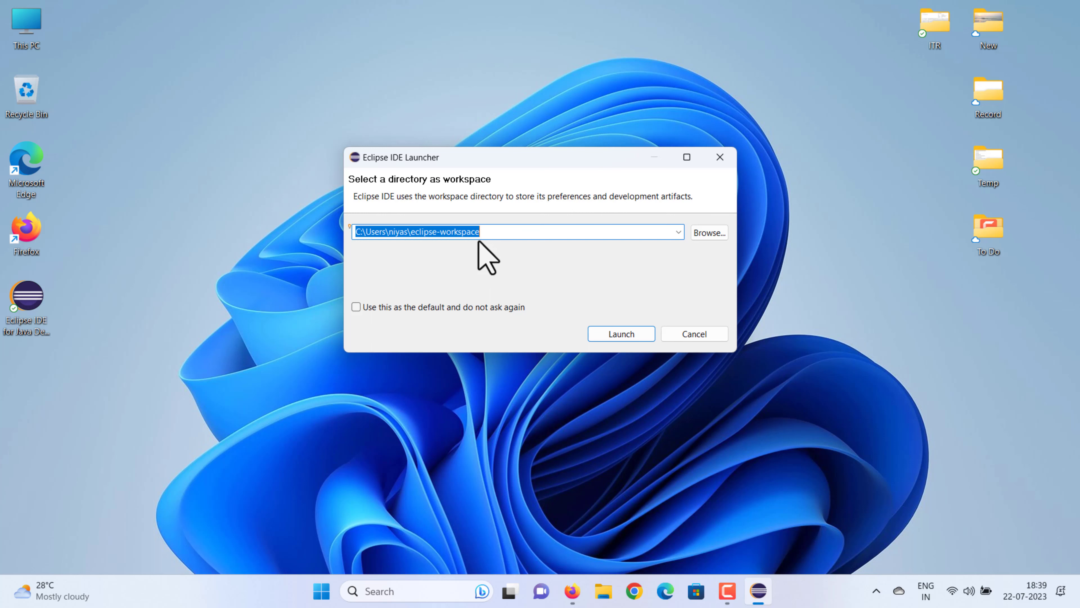
{"action": "left_click", "coordinate": [356, 307]}
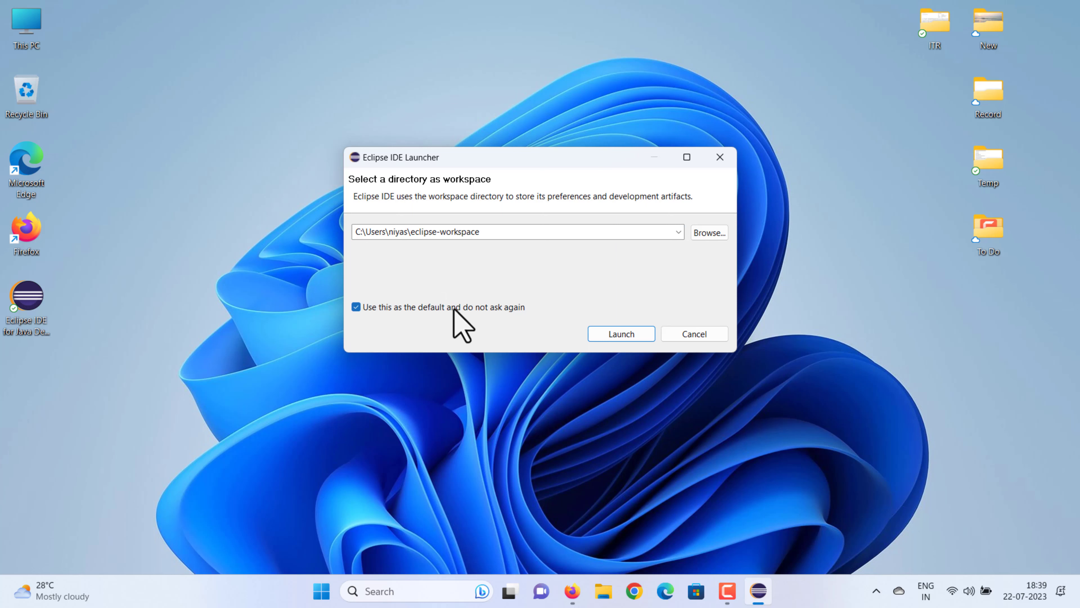
{"action": "left_click", "coordinate": [611, 334]}
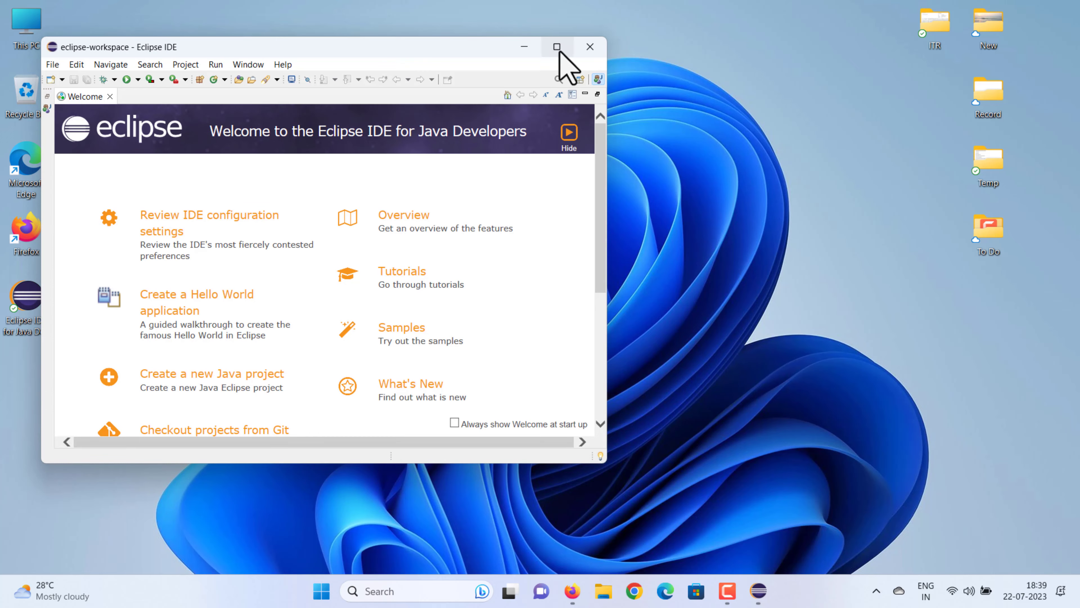
{"action": "left_click", "coordinate": [559, 46]}
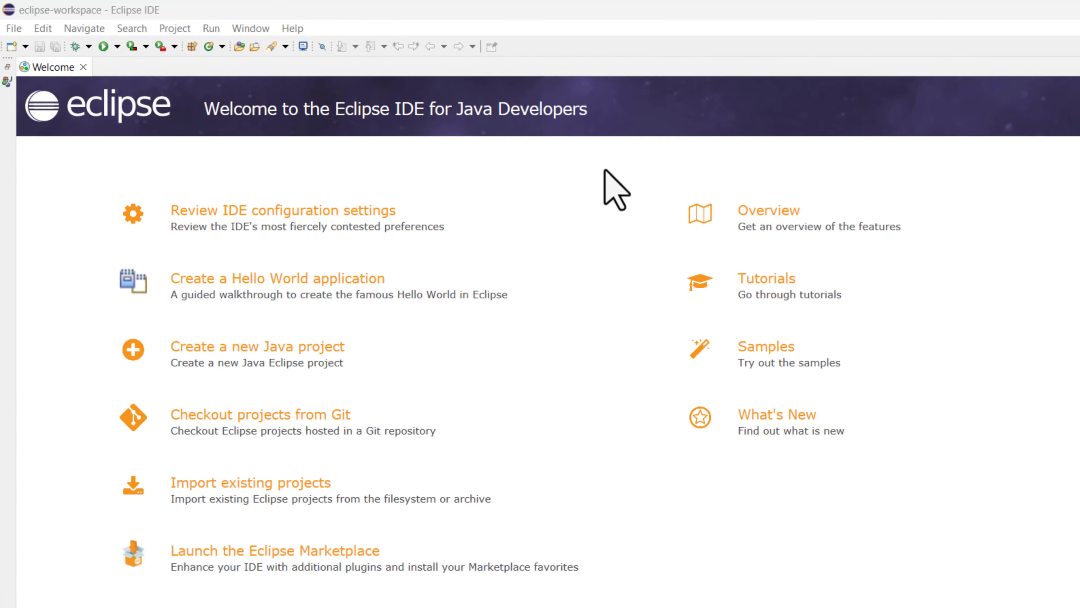
Create a new Java project named NiyasProject, keeping the default location, the JavaSE-17 execution environment and the default build settings.
{"action": "left_click", "coordinate": [15, 29]}
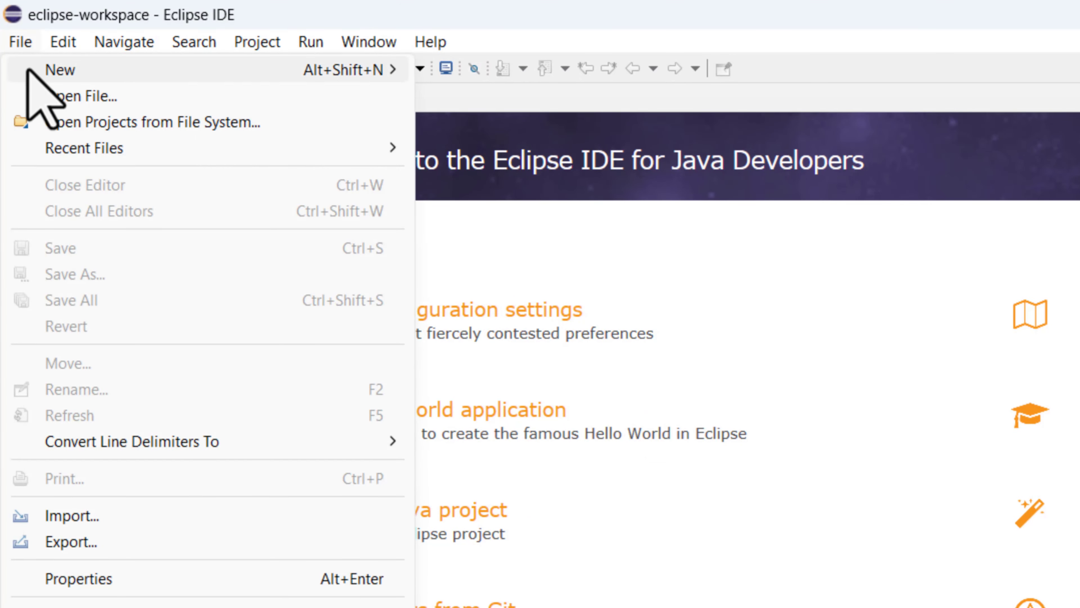
{"action": "mouse_move", "coordinate": [29, 72]}
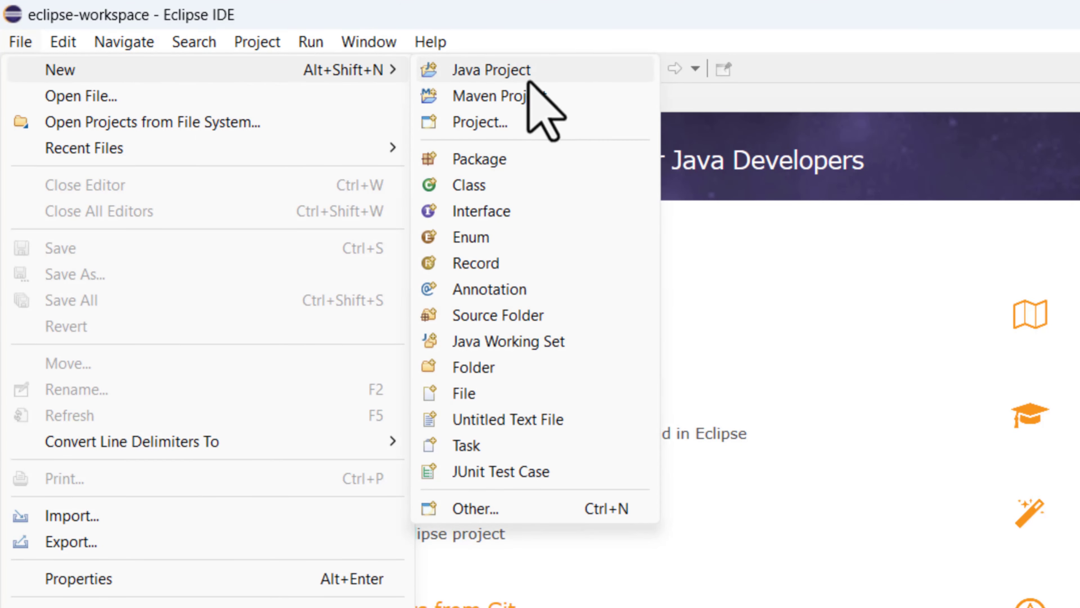
{"action": "left_click", "coordinate": [531, 73]}
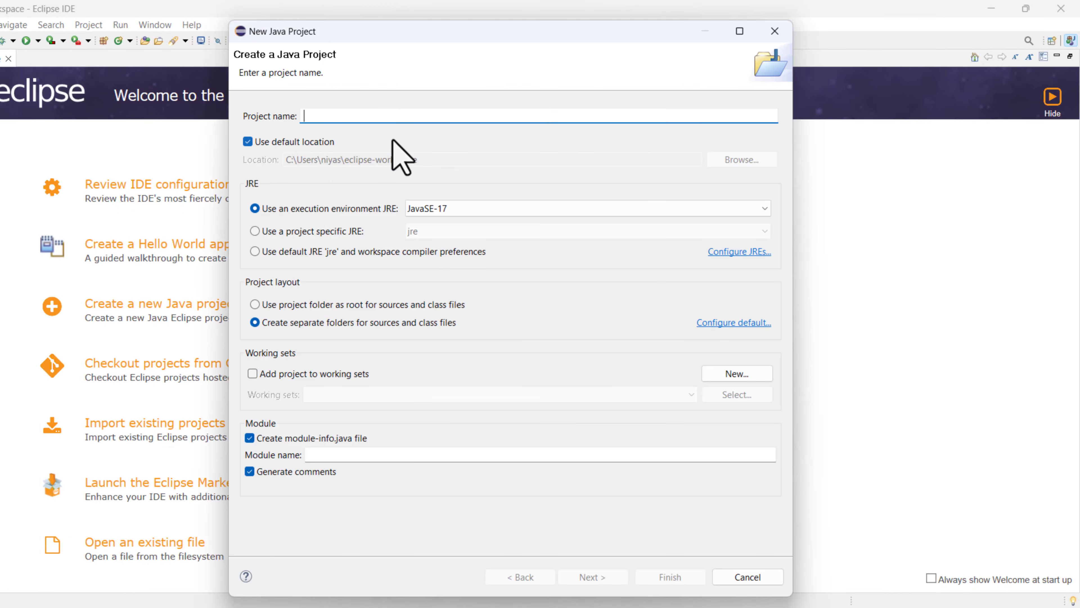
{"action": "type", "text": "NiyasProject"}
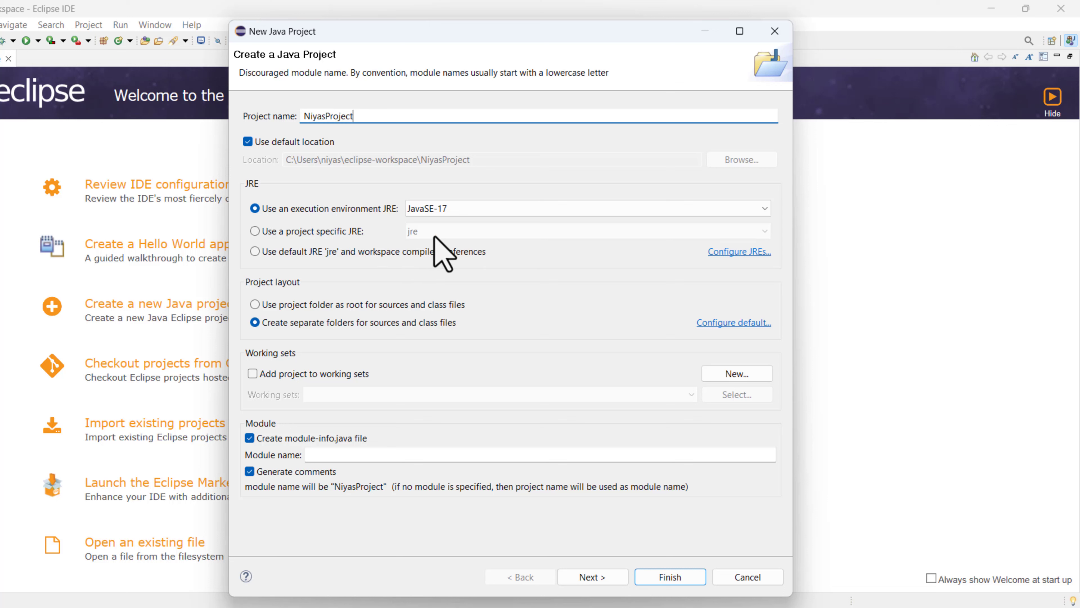
{"action": "left_click", "coordinate": [592, 577]}
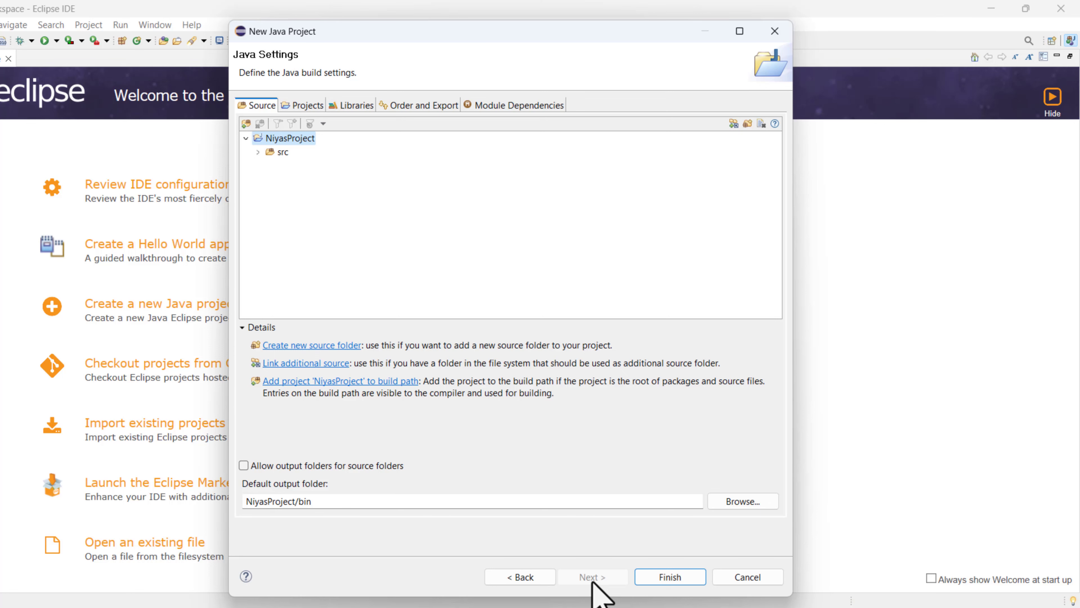
{"action": "left_click", "coordinate": [672, 577]}
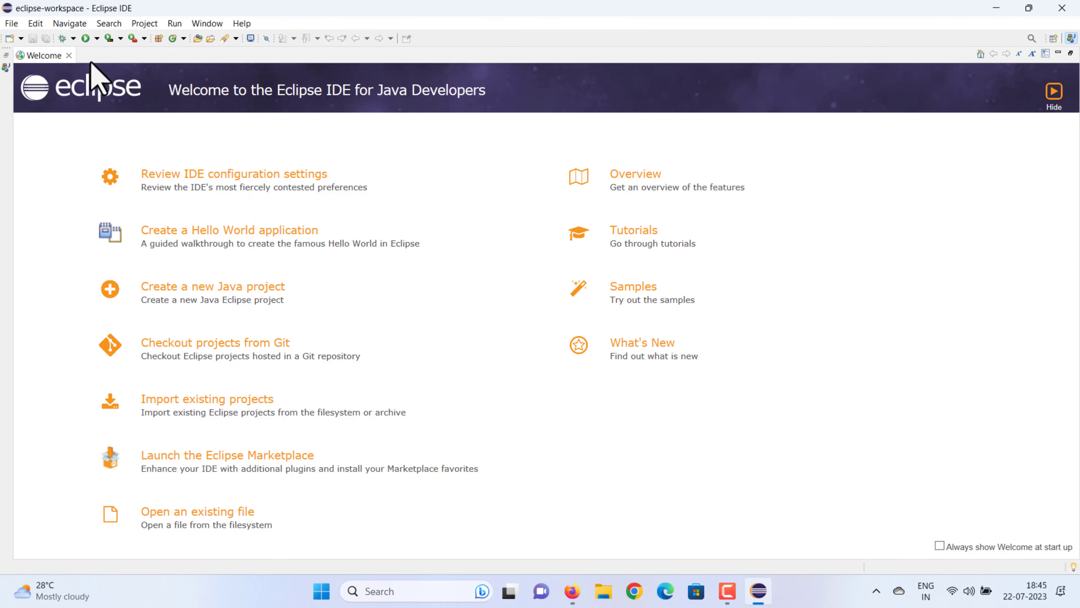
Close the Welcome page and create a public class Hello in package niy under the project's src folder, including a main method stub.
{"action": "left_click", "coordinate": [69, 56]}
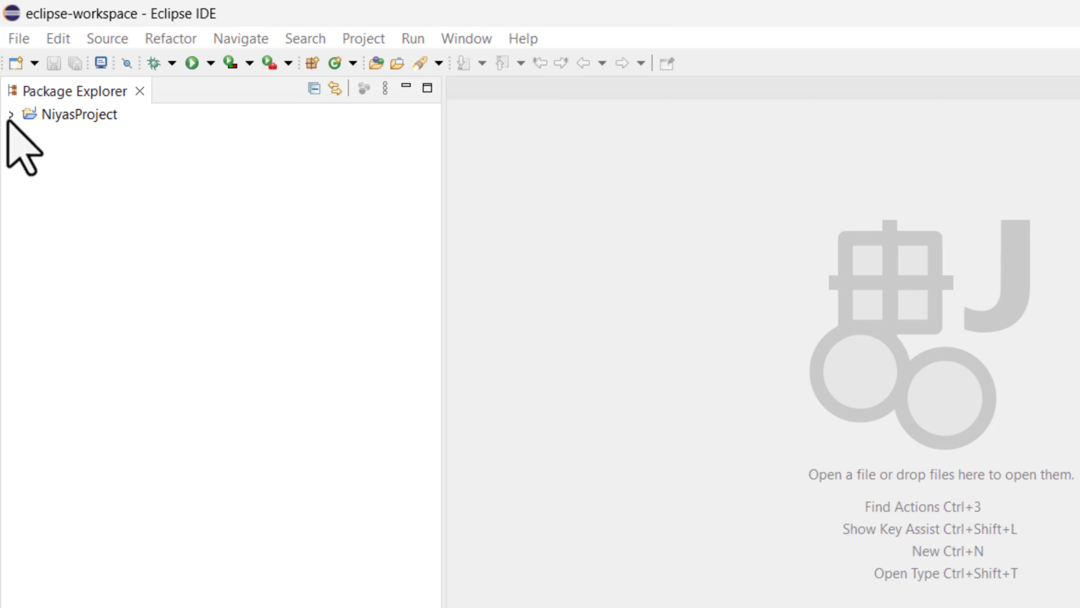
{"action": "left_click", "coordinate": [10, 114]}
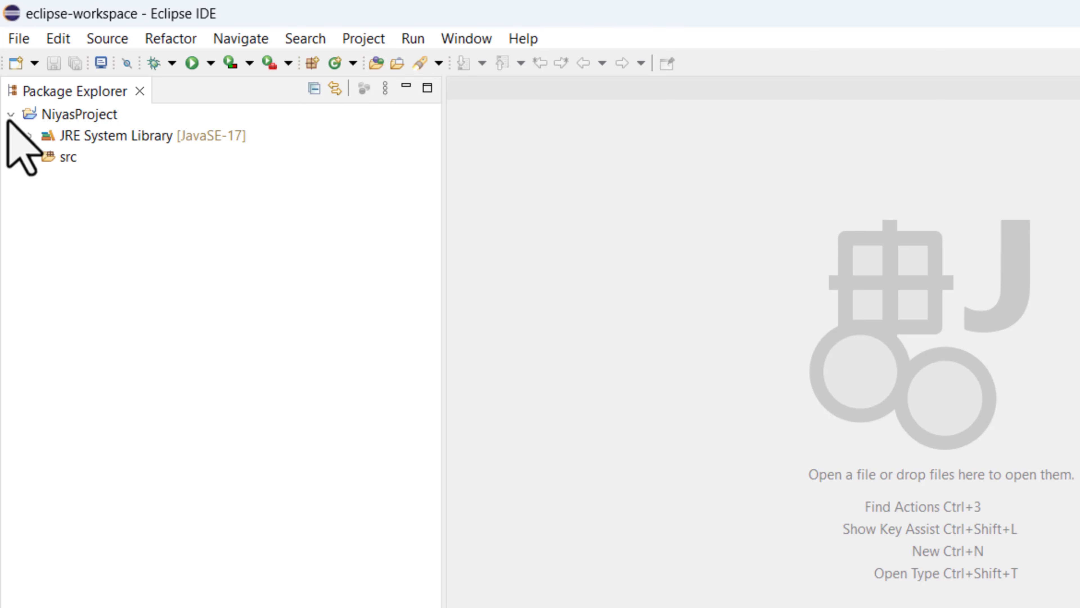
{"action": "left_click", "coordinate": [59, 161]}
{"action": "right_click", "coordinate": [64, 164]}
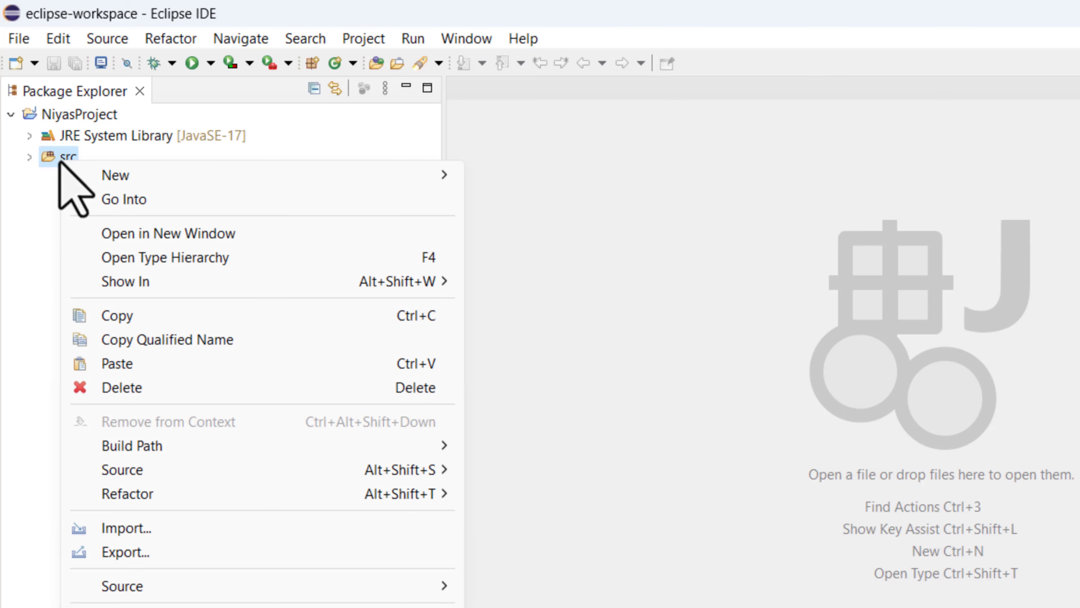
{"action": "mouse_move", "coordinate": [244, 176]}
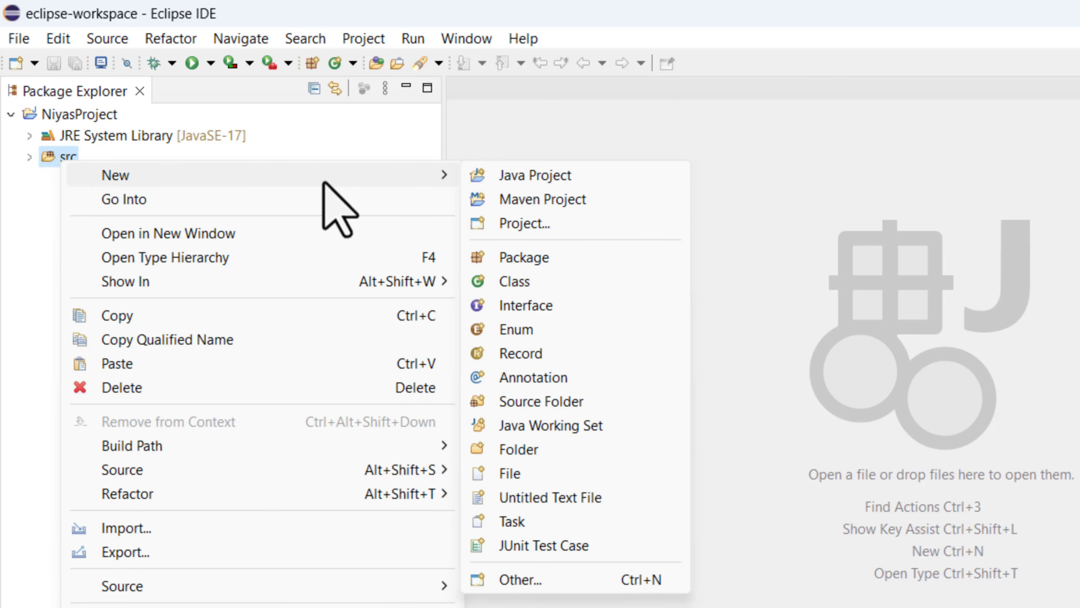
{"action": "left_click", "coordinate": [558, 288]}
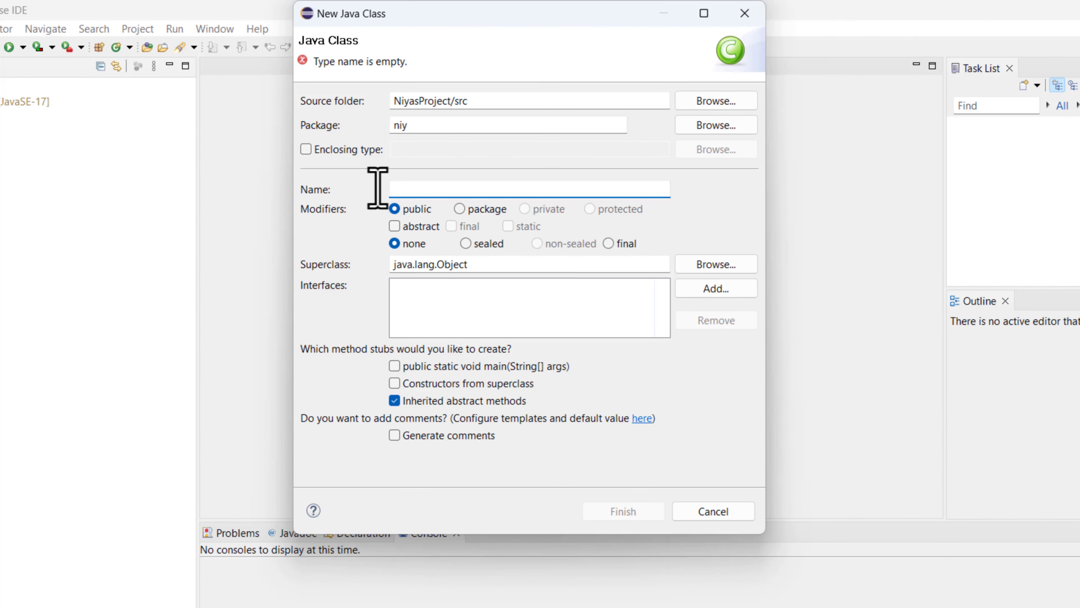
{"action": "type", "text": "Hello"}
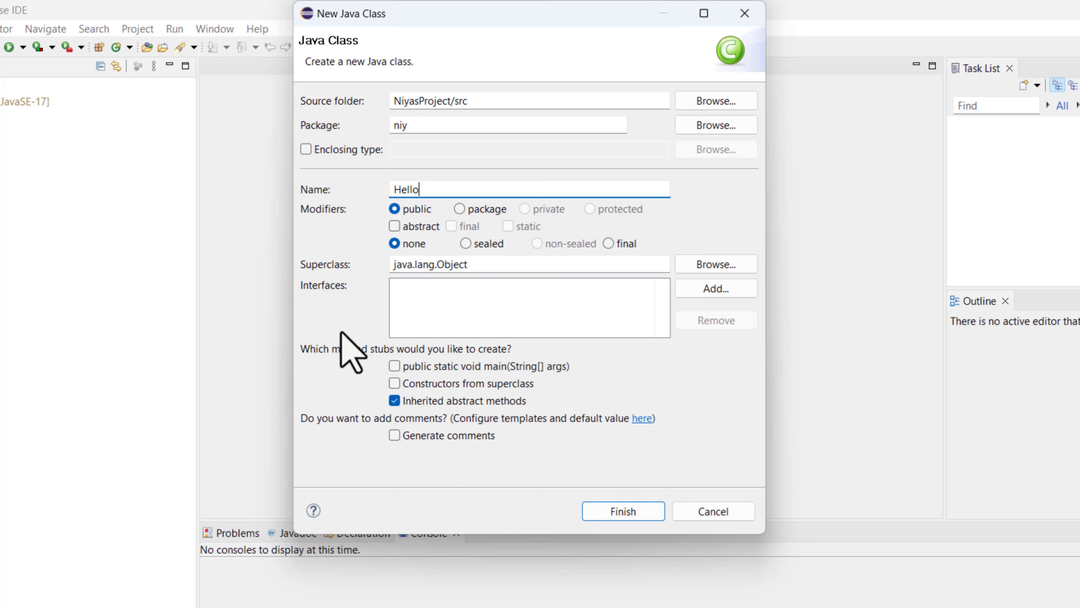
{"action": "left_click", "coordinate": [395, 367]}
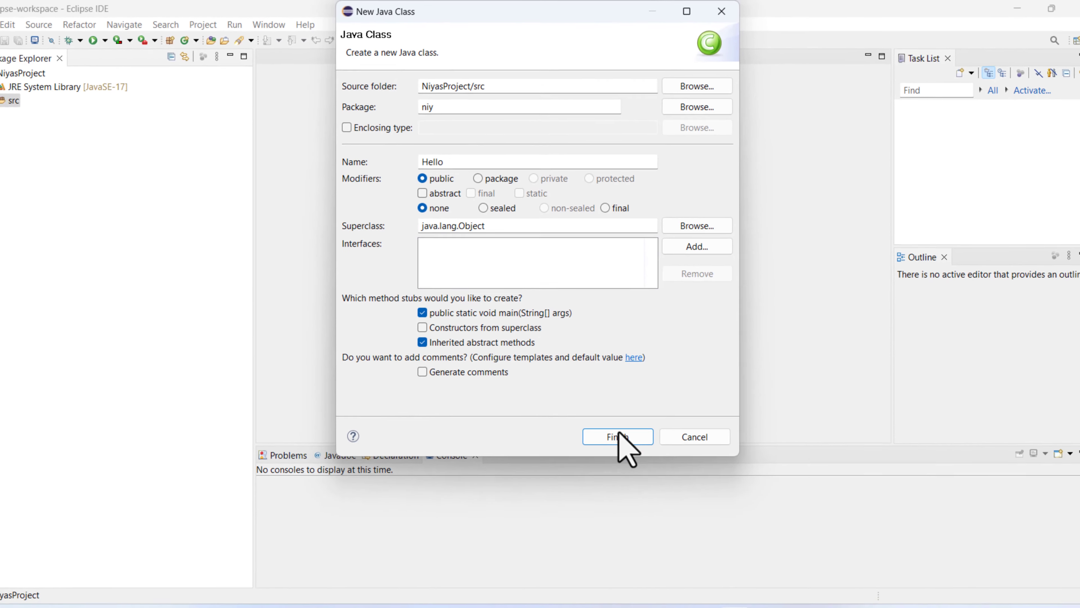
{"action": "left_click", "coordinate": [618, 435]}
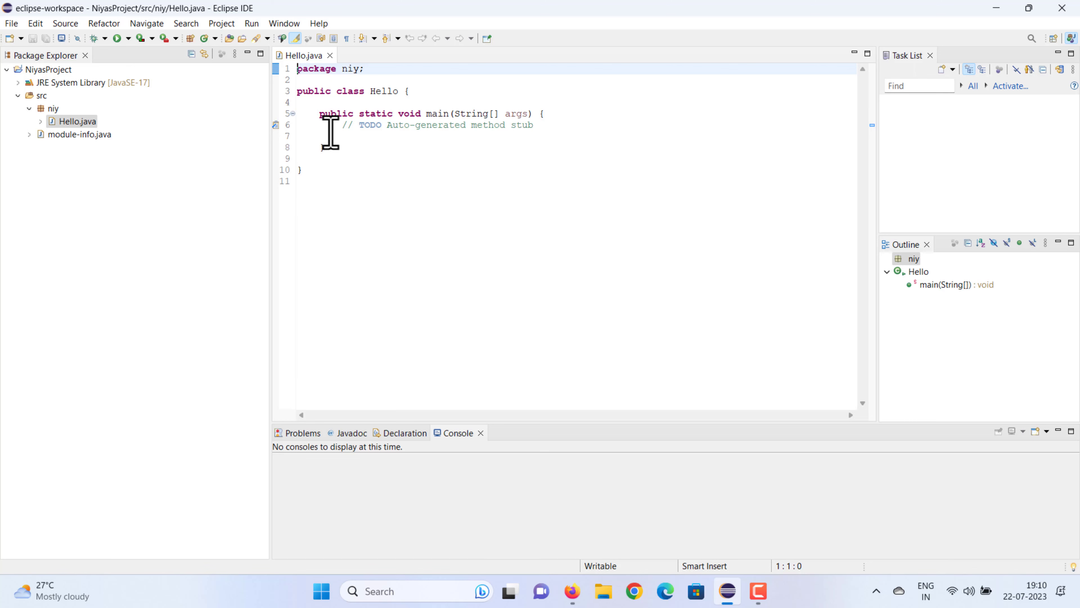
Replace the TODO comment in the main method of Hello.java with the statement System.out.println();.
{"action": "left_click_drag", "start_coordinate": [334, 128], "coordinate": [529, 127]}
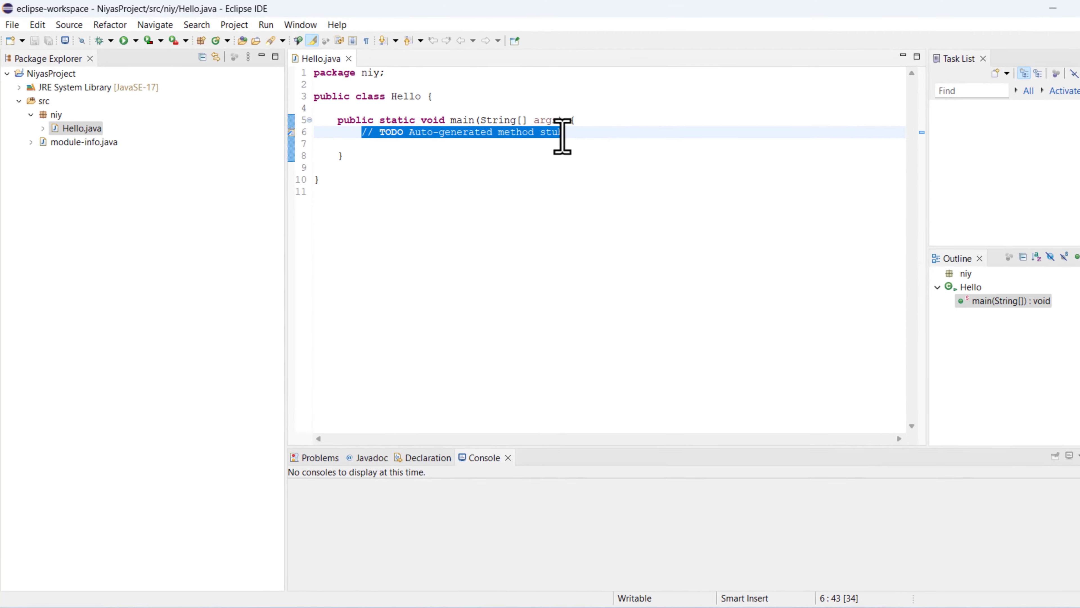
{"action": "key", "text": "BackSpace"}
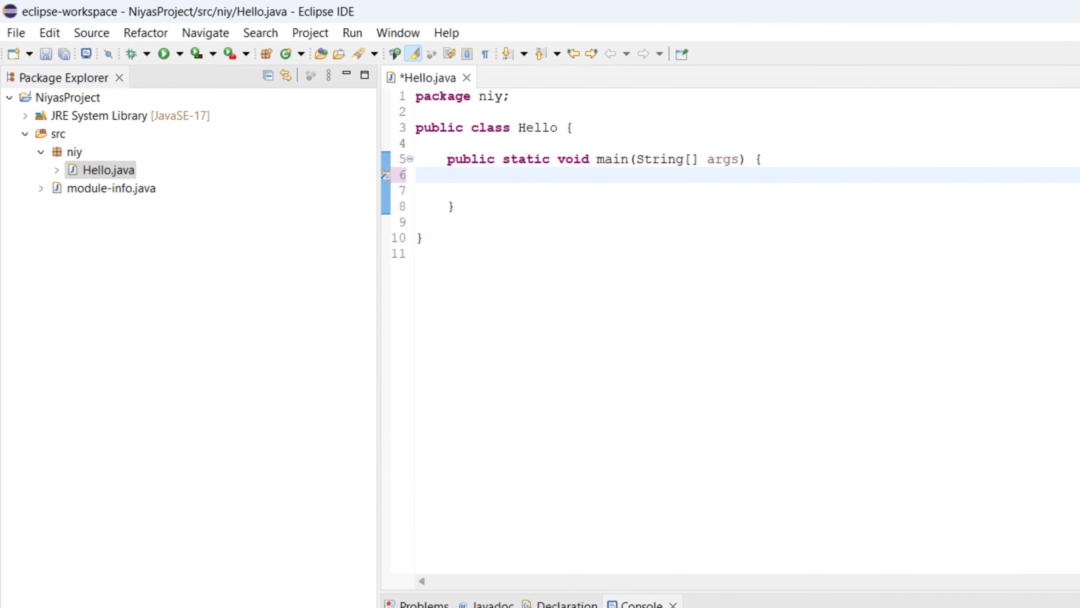
{"action": "type", "text": "sy"}
{"action": "type", "text": "stem.o"}
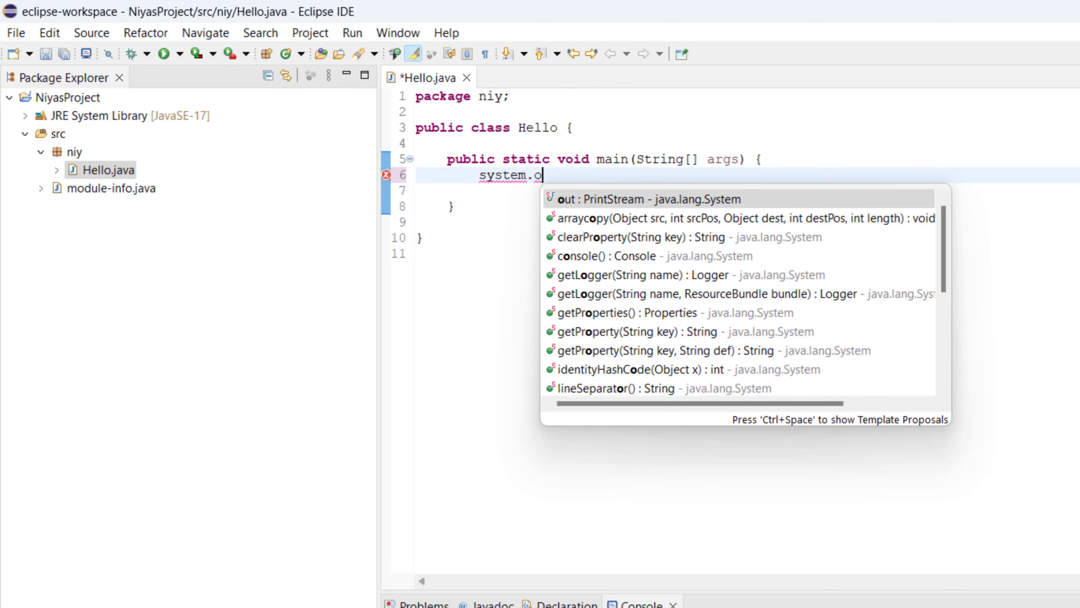
{"action": "type", "text": "ut."}
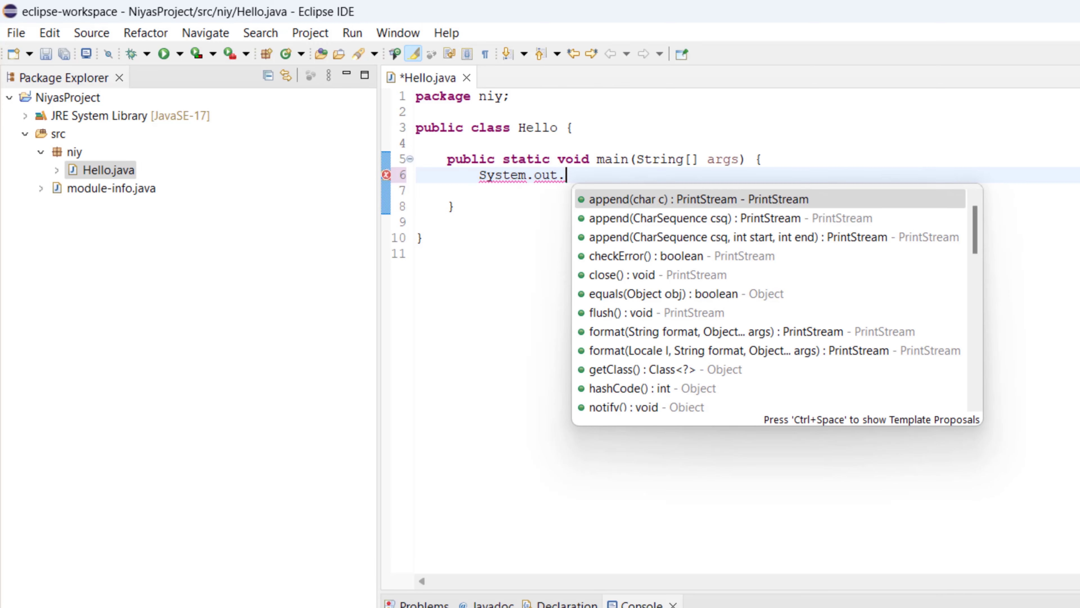
{"action": "type", "text": "println"}
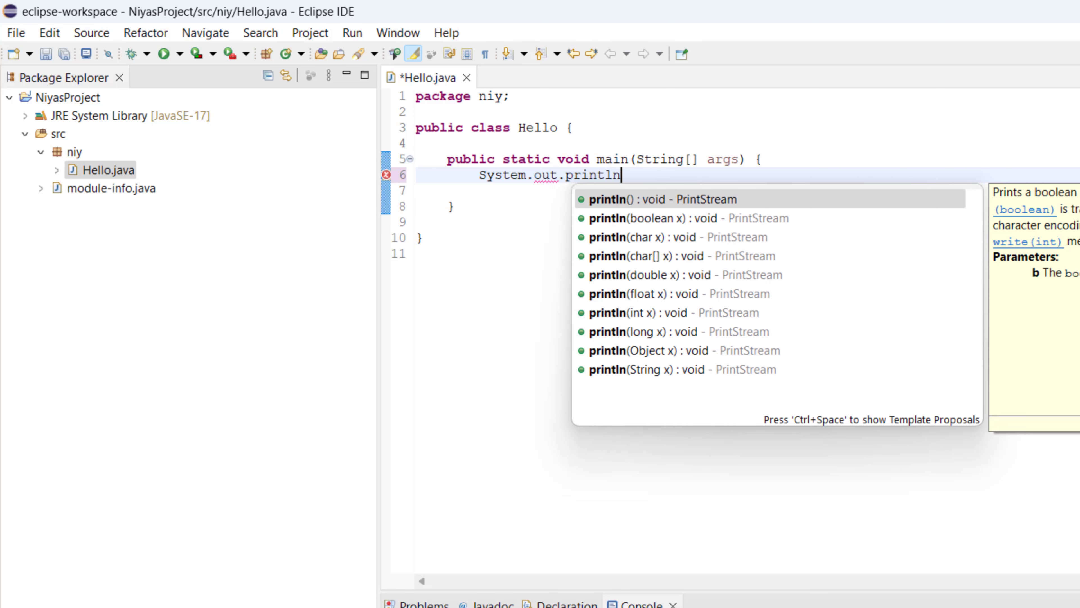
{"action": "key", "text": "Return"}
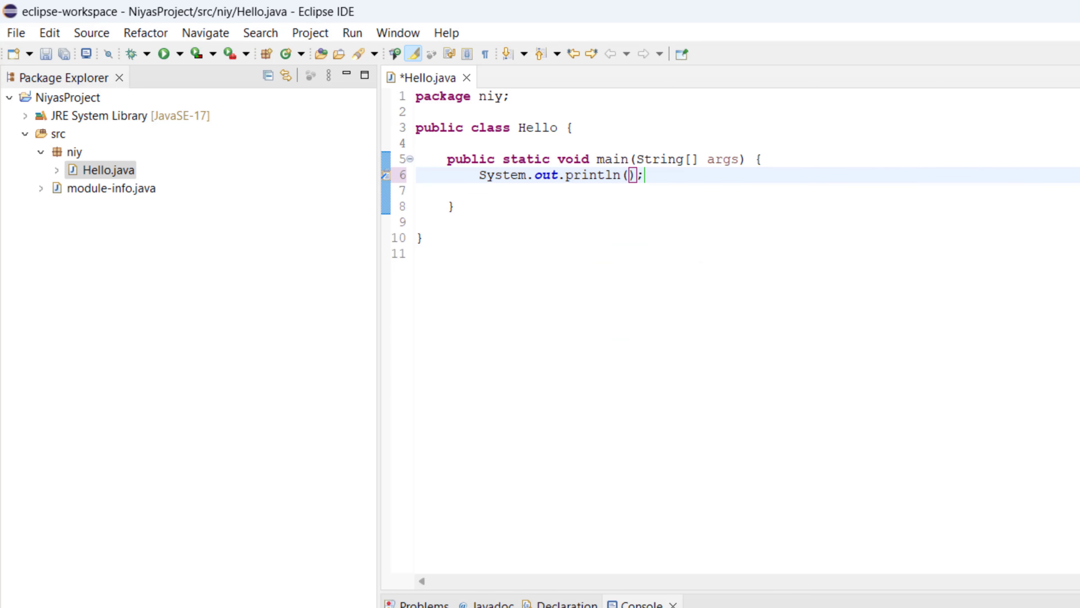
Give the println call the string "Hello Wolrd, This is my first Java Program" and save Hello.java.
{"action": "type", "text": "\"\""}
{"action": "key", "text": "Left"}
{"action": "type", "text": "Hello Wolrd"}
{"action": "type", "text": ", This is my fi"}
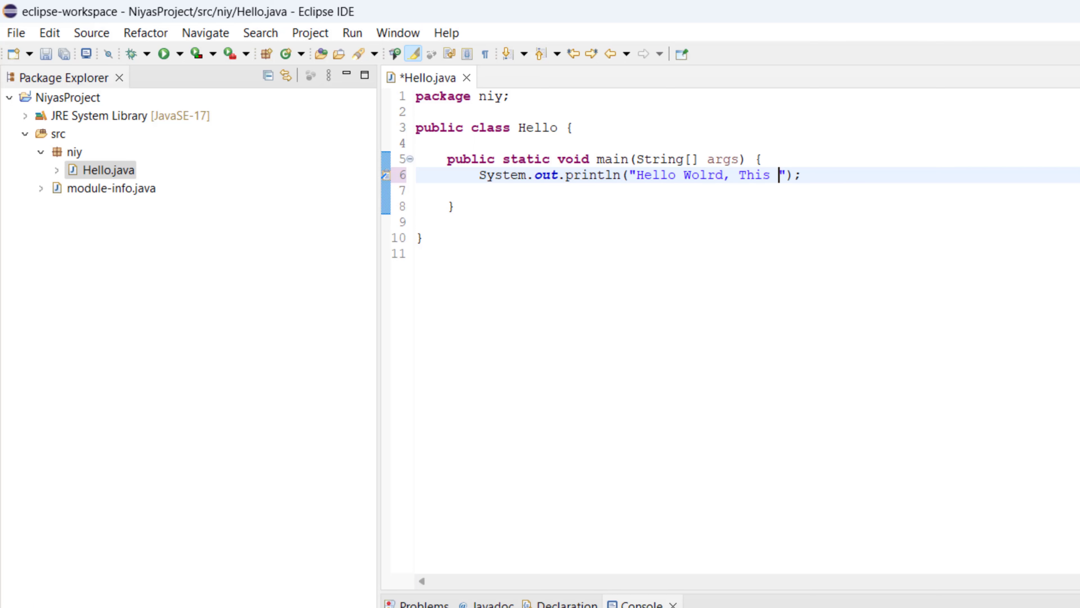
{"action": "type", "text": "rst Java Pro"}
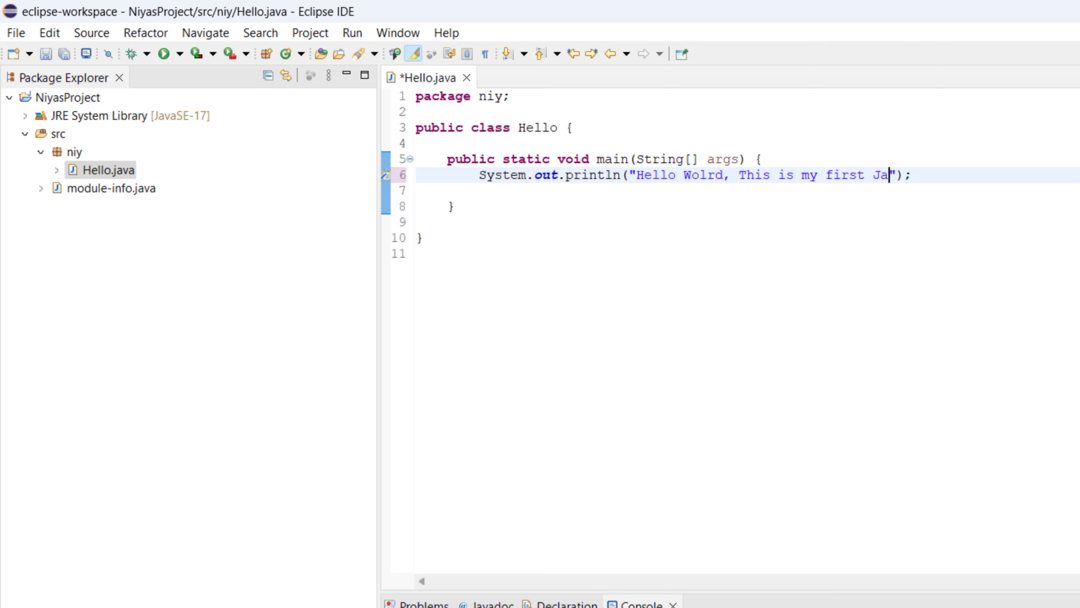
{"action": "type", "text": "gram"}
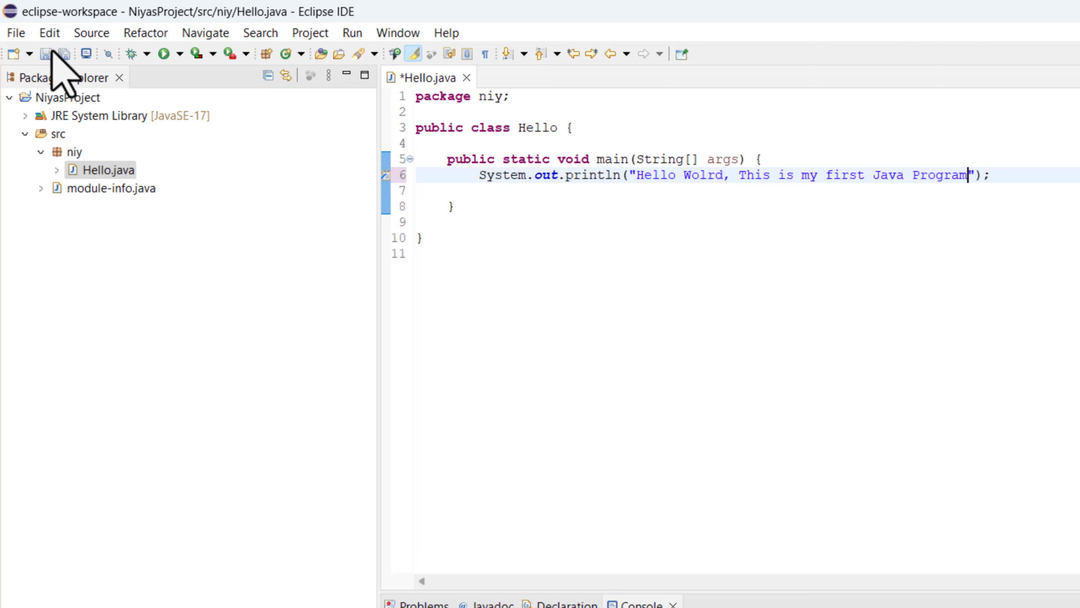
{"action": "left_click", "coordinate": [17, 33]}
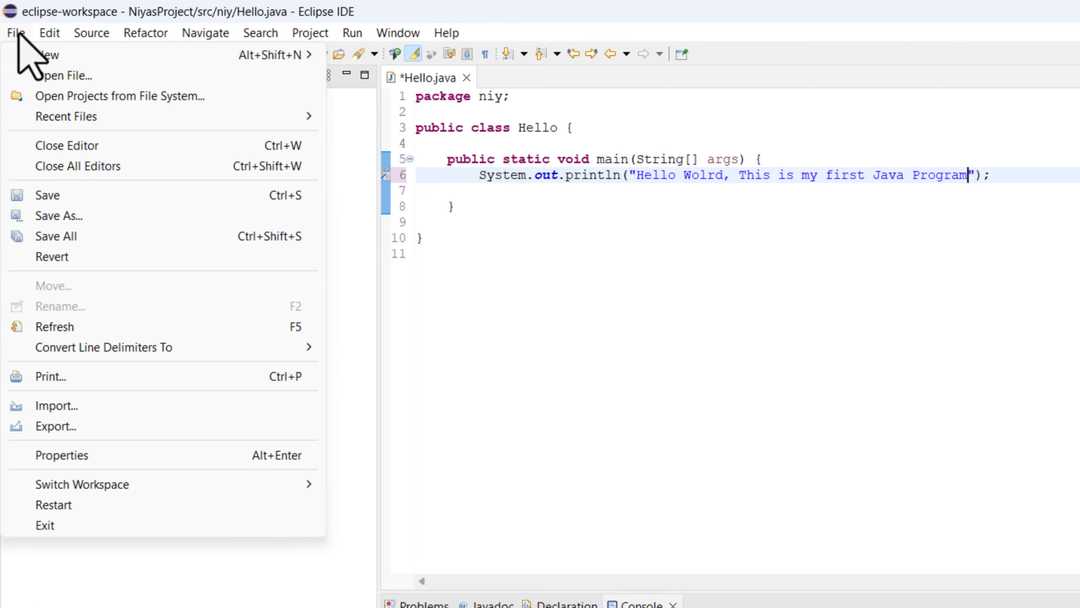
{"action": "left_click", "coordinate": [35, 198]}
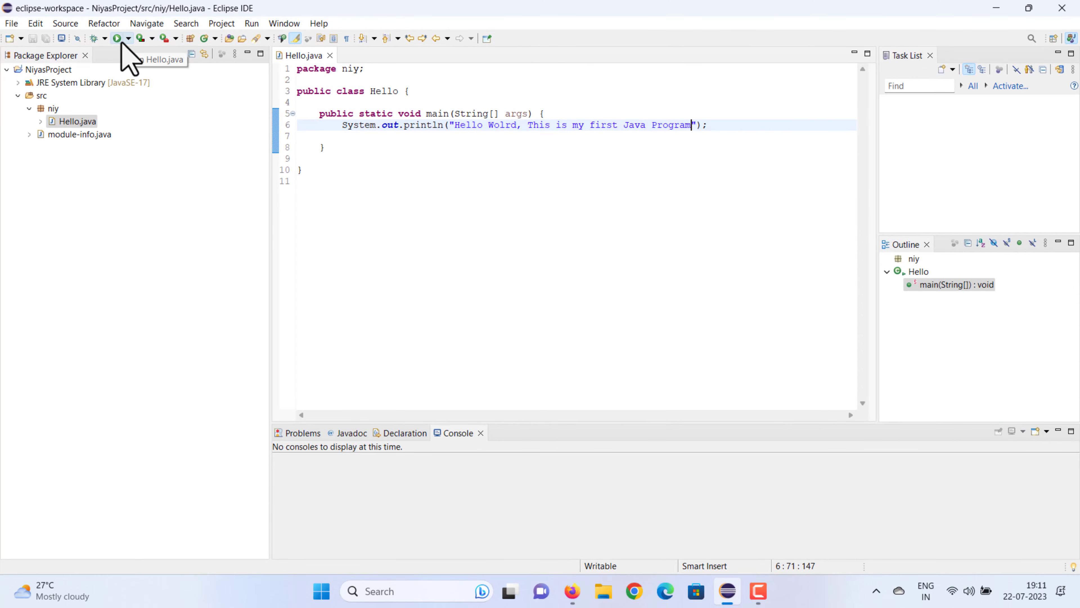
Run Hello.java and enlarge the Console area upward to show its output in more space.
{"action": "left_click", "coordinate": [121, 42]}
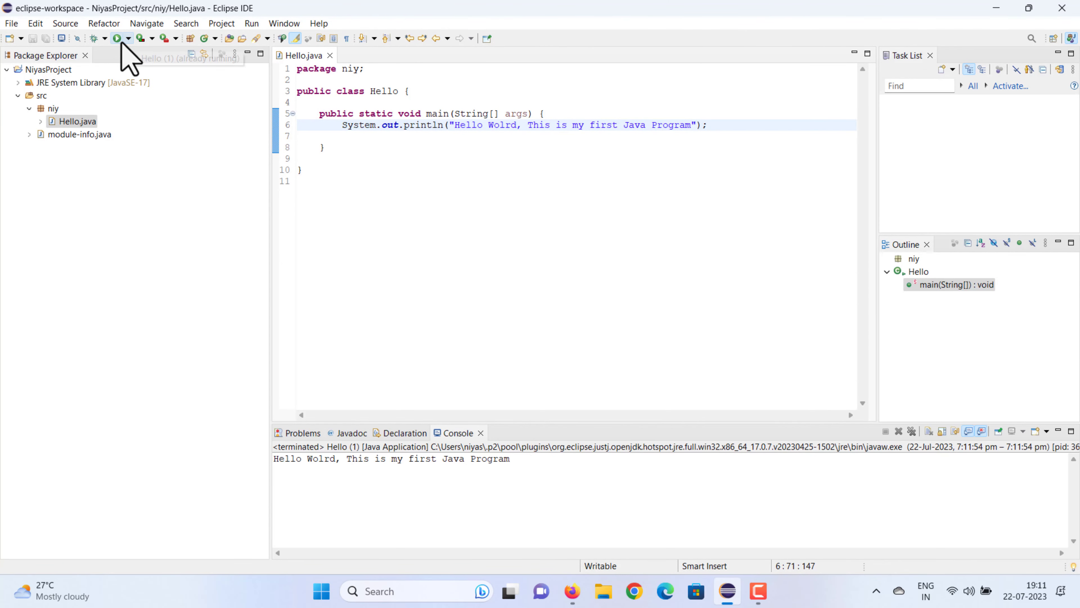
{"action": "left_click_drag", "start_coordinate": [513, 421], "coordinate": [512, 316]}
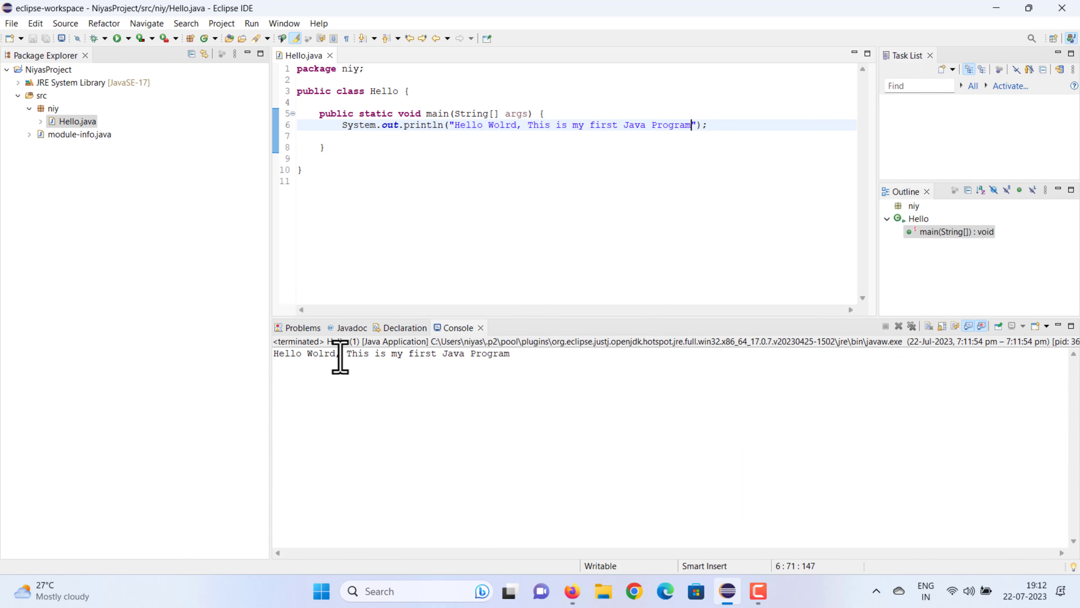